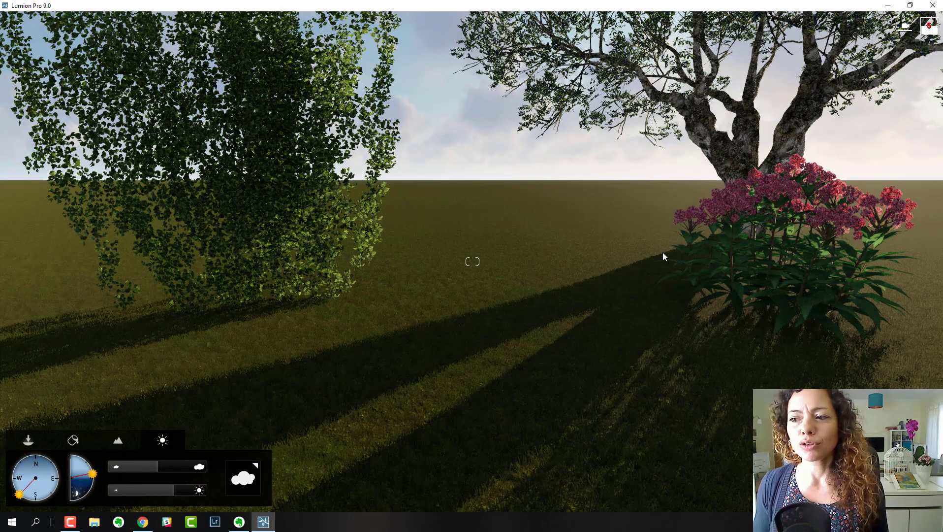
Step: Survey the row of trees, flowering shrubs and perennials across the grass scene from eye level and from above
key("w")
right_click_drag(568, 374, 764, 329)
key("s")
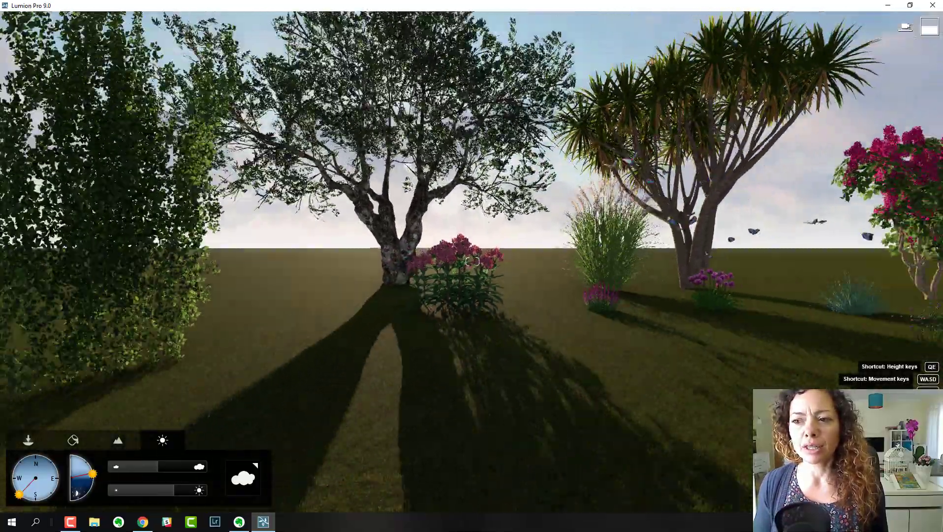
key("s")
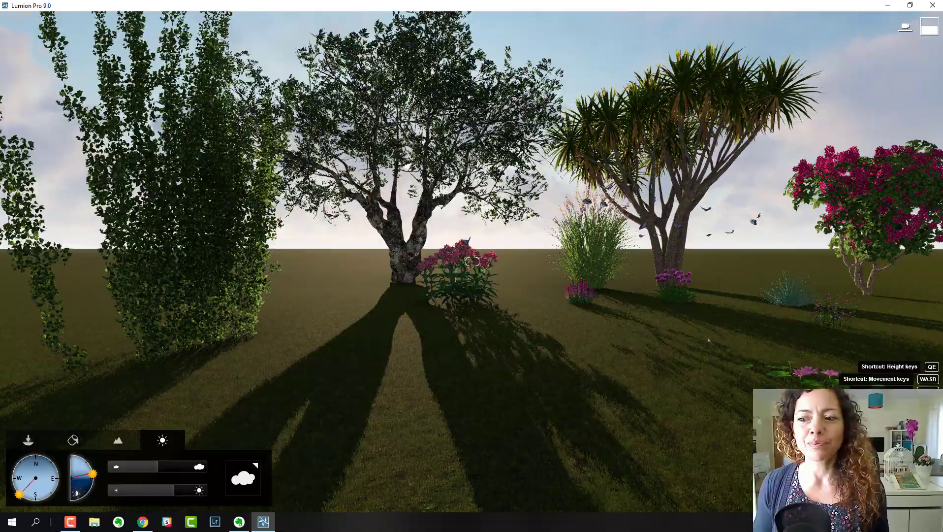
right_click_drag(709, 340, 853, 305)
key("w")
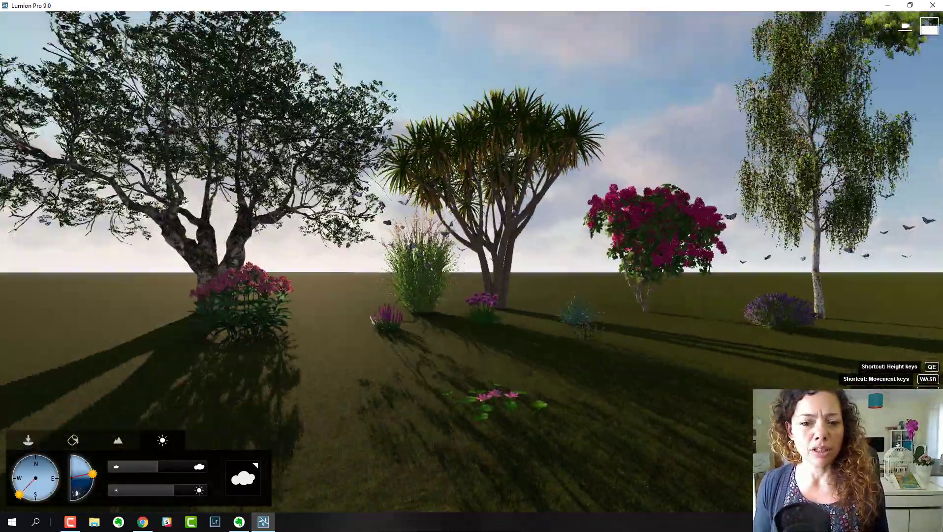
key("w")
right_click_drag(472, 261, 614, 310)
key("s")
key("w")
key("w")
key("s")
key("s")
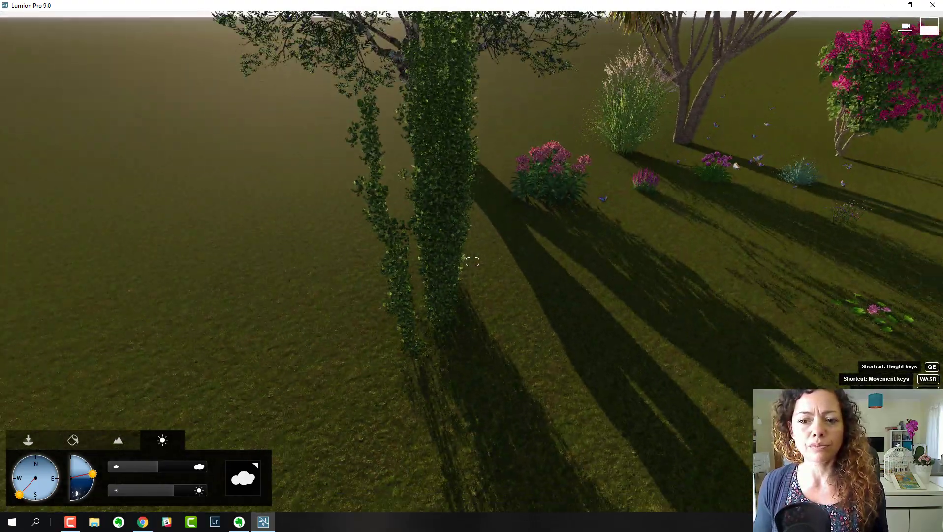
Step: Examine the foliage of the Hedera climber at the end of the planting row up close
key("w")
right_click_drag(472, 262, 574, 242)
key("s")
key("w")
right_click_drag(472, 262, 246, 144)
right_click_drag(788, 375, 568, 373)
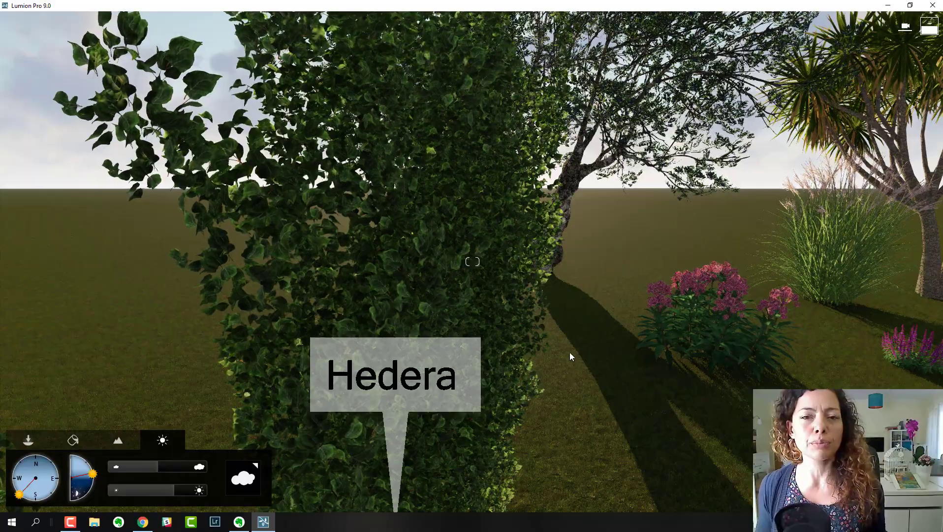
Step: Inspect the pink-flowering Eupatorium maculatum in front of the olive tree, up close and from above
right_click_drag(453, 301, 428, 336)
key("w")
key("s")
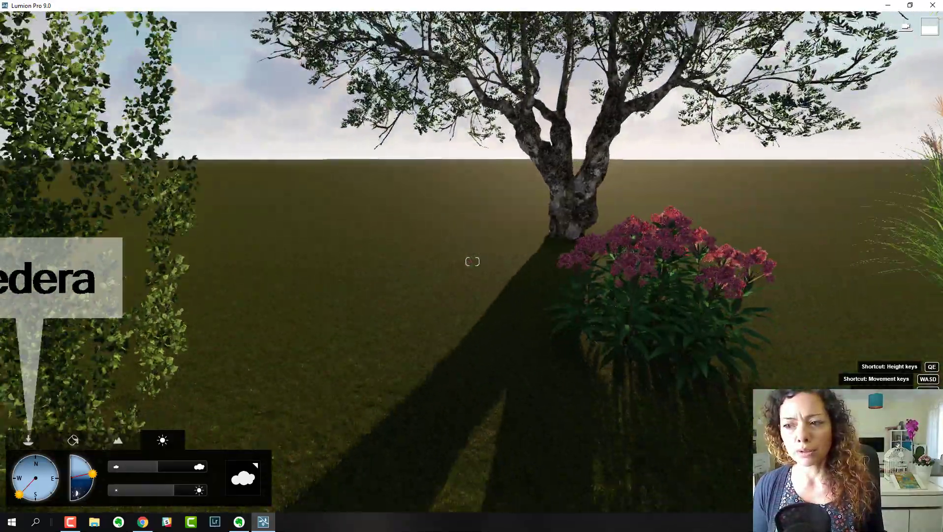
key("w")
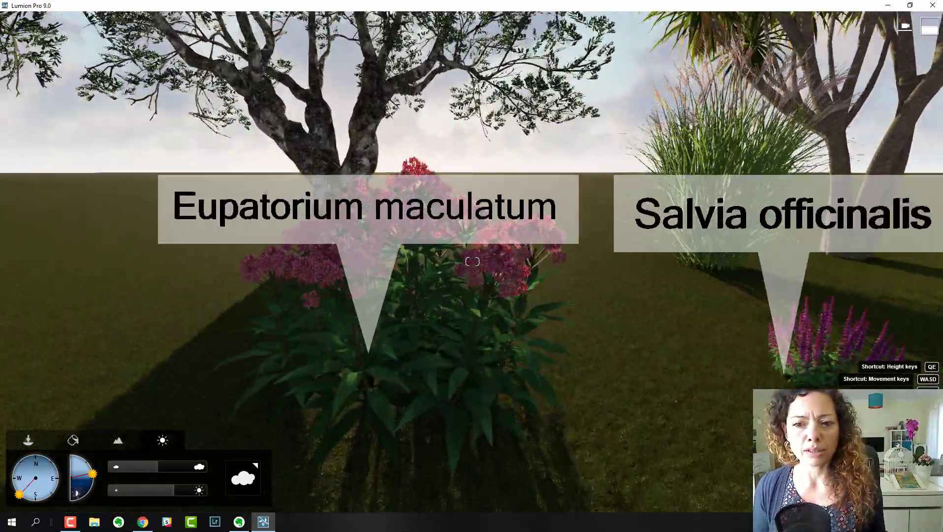
key("w")
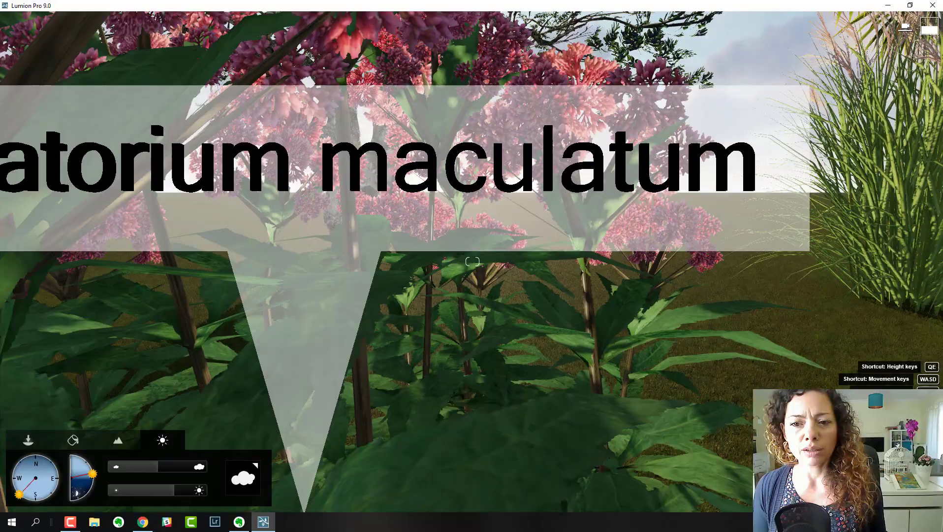
key("s")
right_click_drag(473, 261, 473, 424)
key("s")
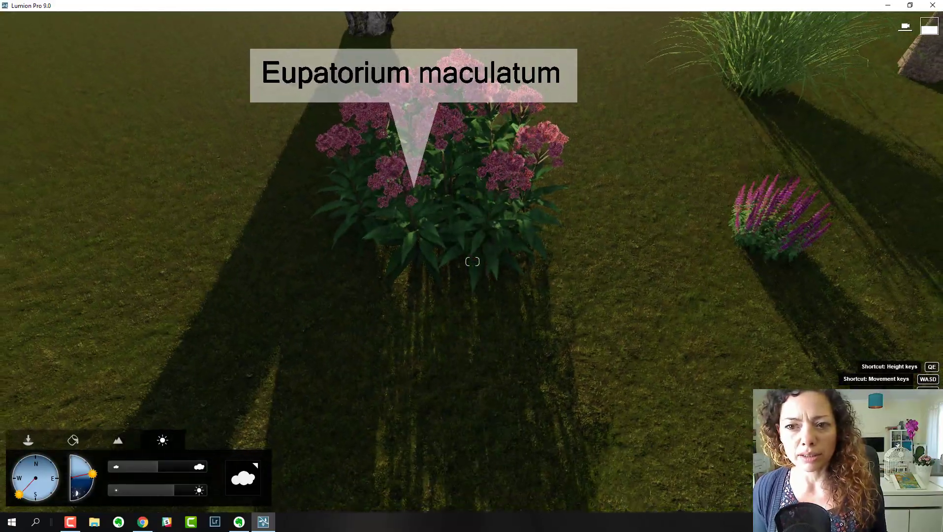
right_click_drag(473, 262, 467, 114)
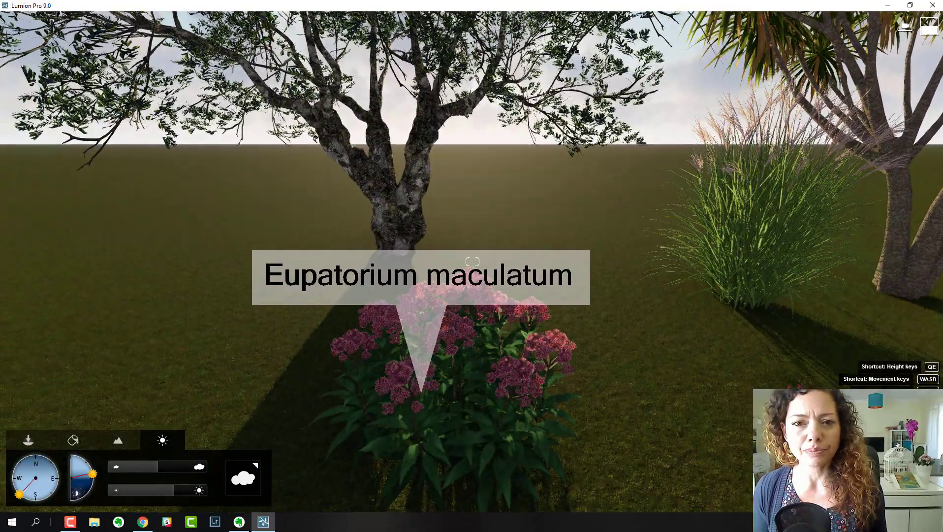
Step: Examine the olive tree's canopy, branches and trunk, including the view down to its base
right_click_drag(473, 262, 202, 142)
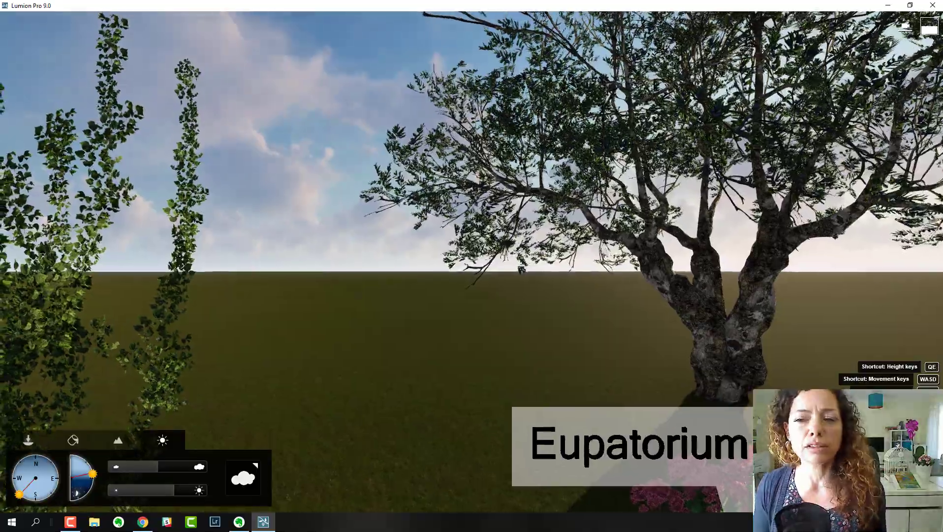
right_click_drag(473, 262, 610, 219)
key("w")
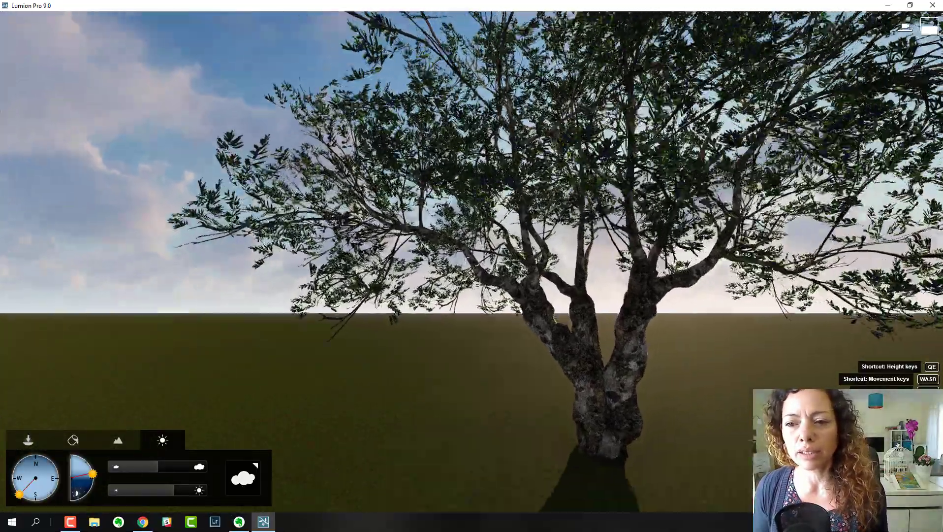
key("w")
right_click_drag(473, 261, 476, 320)
key("s")
key("s")
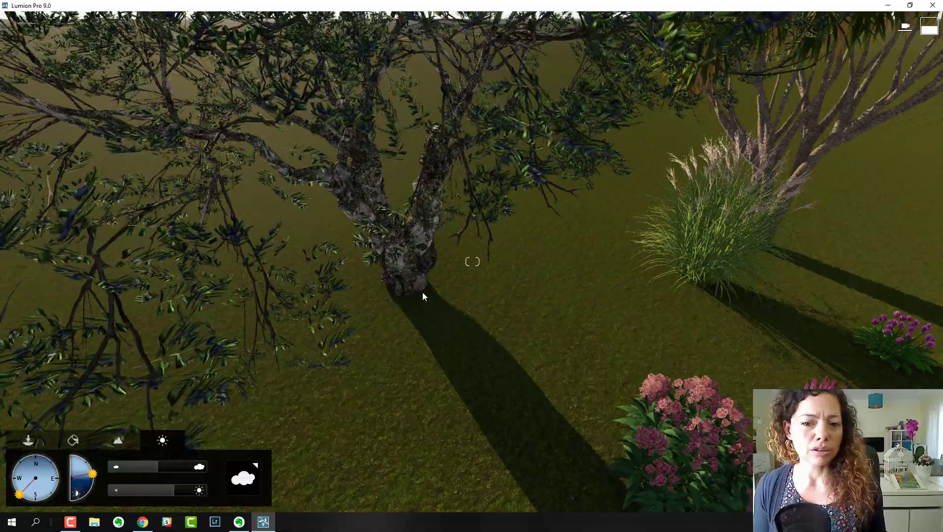
Step: Inspect the Miscanthus sinensis grass beside the multi-stemmed palm-like tree, including its feathery plumes and blades
right_click_drag(424, 297, 435, 218)
key("s")
key("w")
key("w")
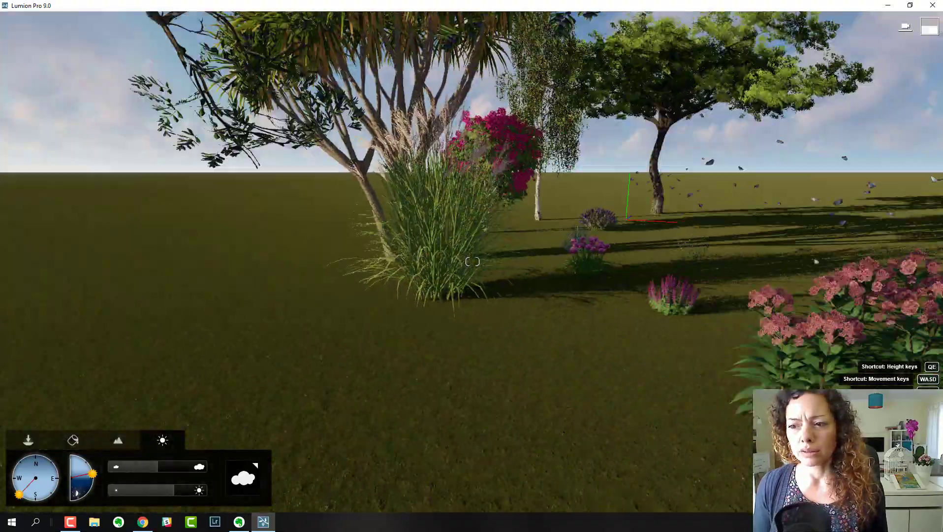
key("w")
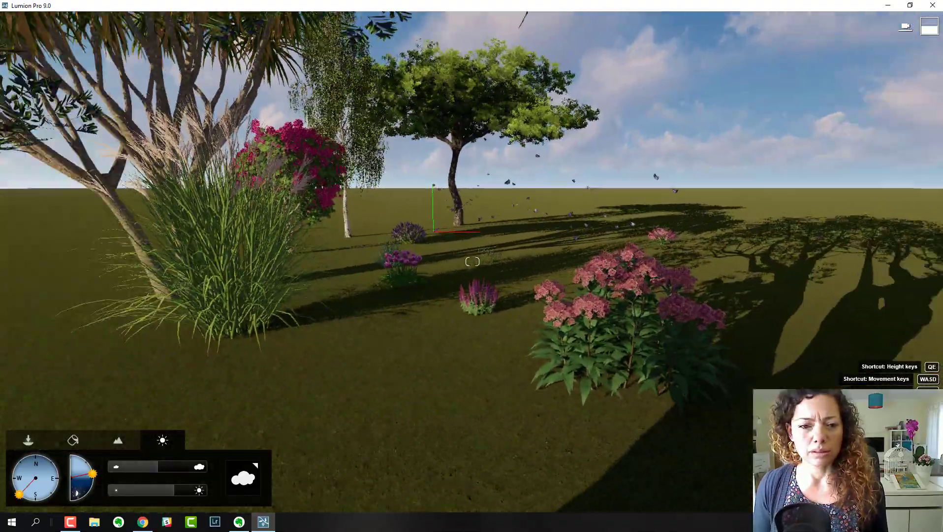
right_click_drag(473, 262, 384, 245)
key("w")
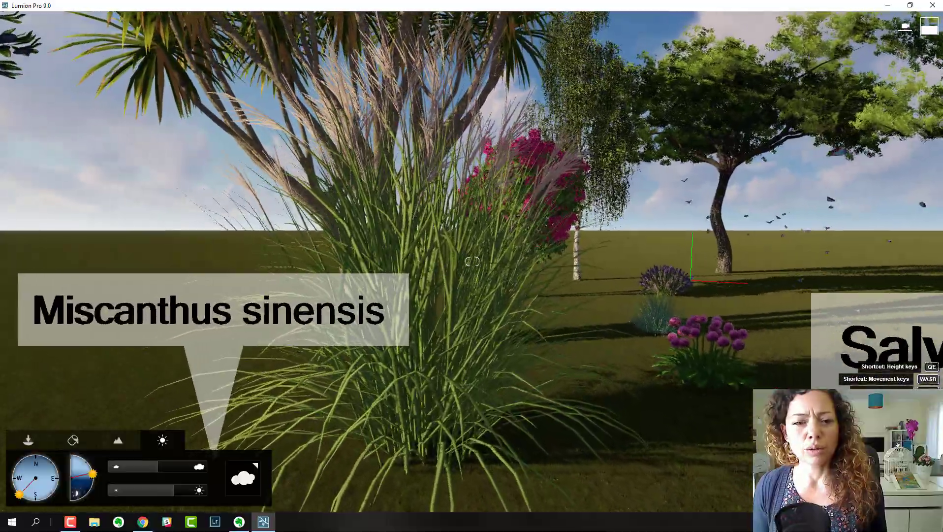
right_click_drag(473, 262, 621, 249)
key("w")
key("s")
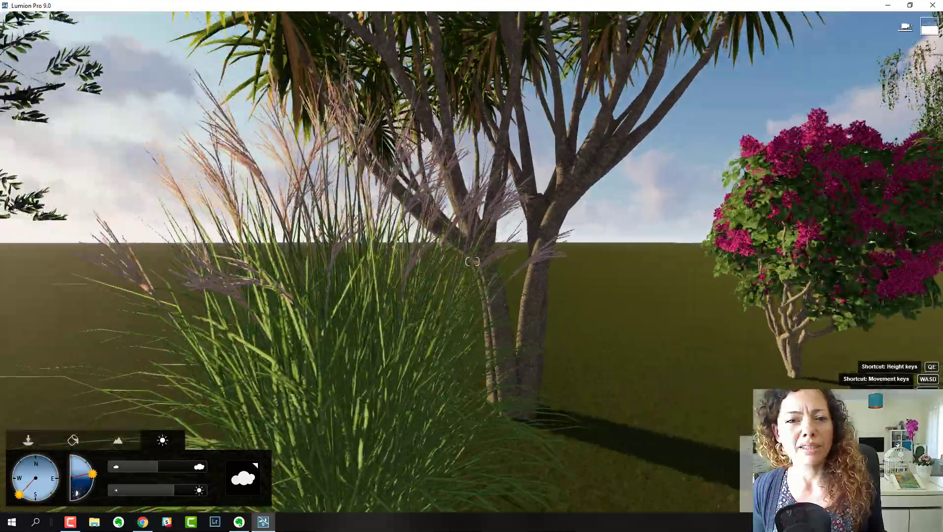
key("w")
right_click_drag(473, 261, 316, 293)
key("s")
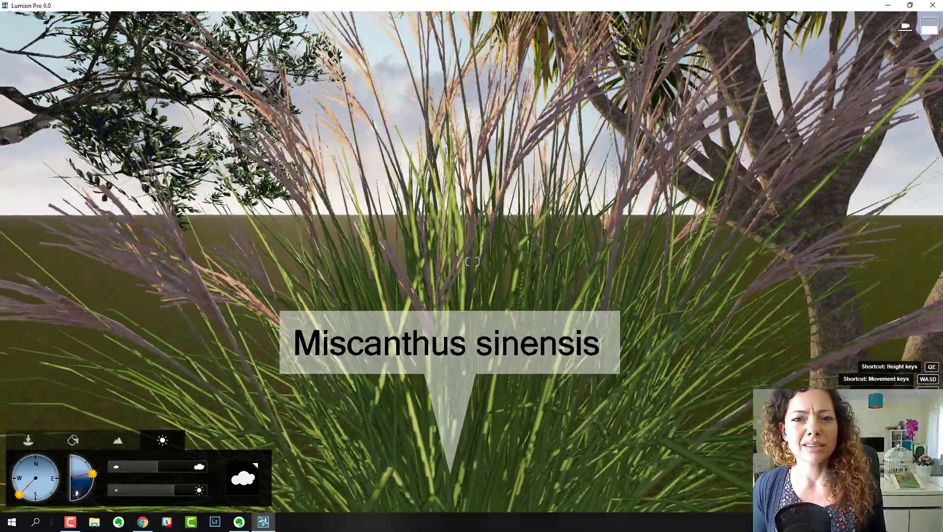
right_click_drag(425, 292, 426, 261)
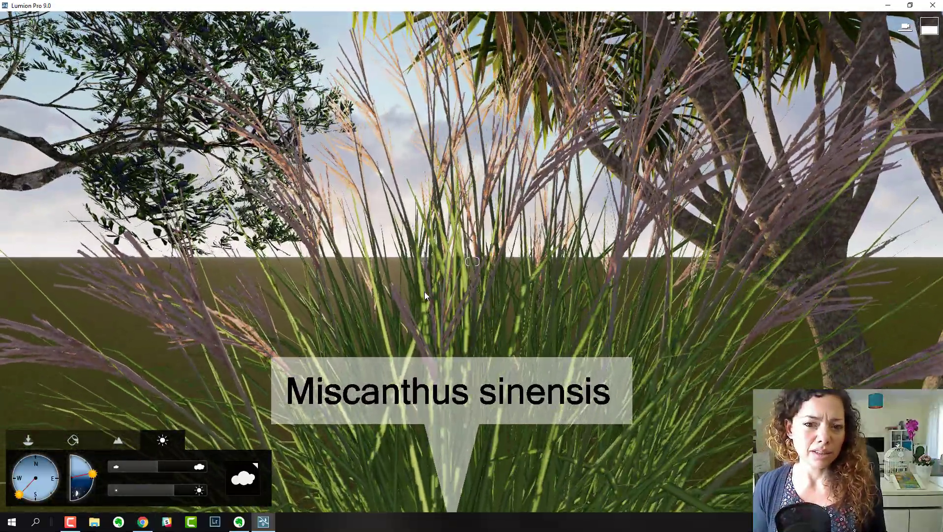
key("s")
Step: Examine the pink Muhlenbergia capillaris grass clump in front of the trees
right_click_drag(424, 291, 582, 312)
key("s")
key("w")
key("s")
key("w")
key("w")
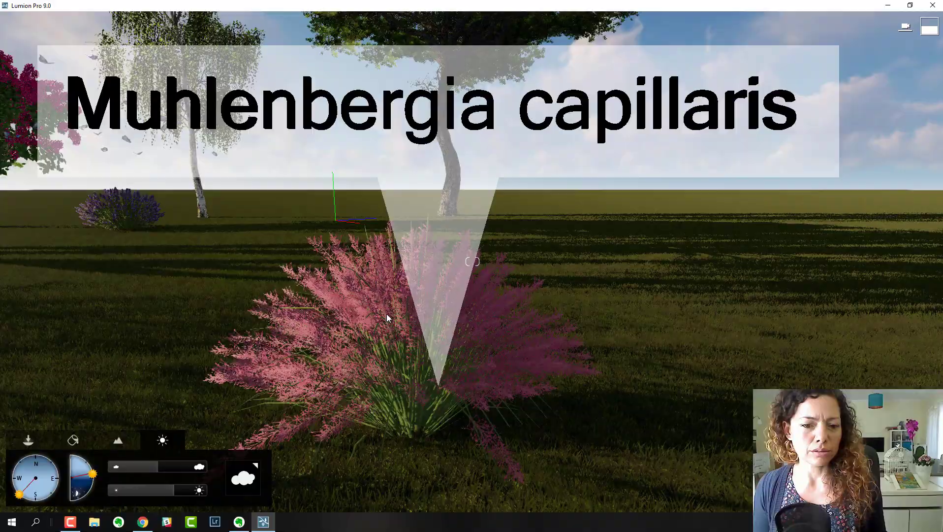
Step: Return to the overview of the planting row and inspect the pink water lilies in the foreground
right_click_drag(363, 314, 177, 287)
key("w")
right_click_drag(341, 293, 338, 302)
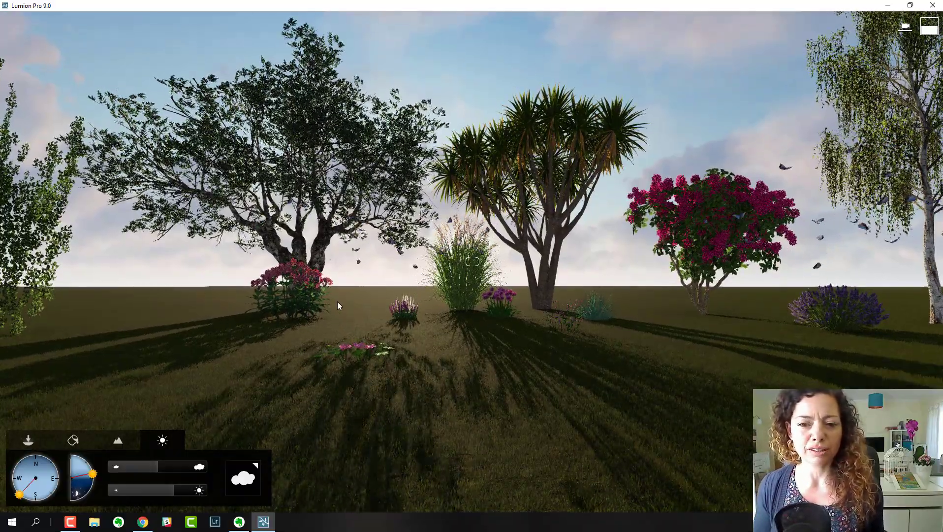
right_click_drag(493, 372, 536, 367)
key("w")
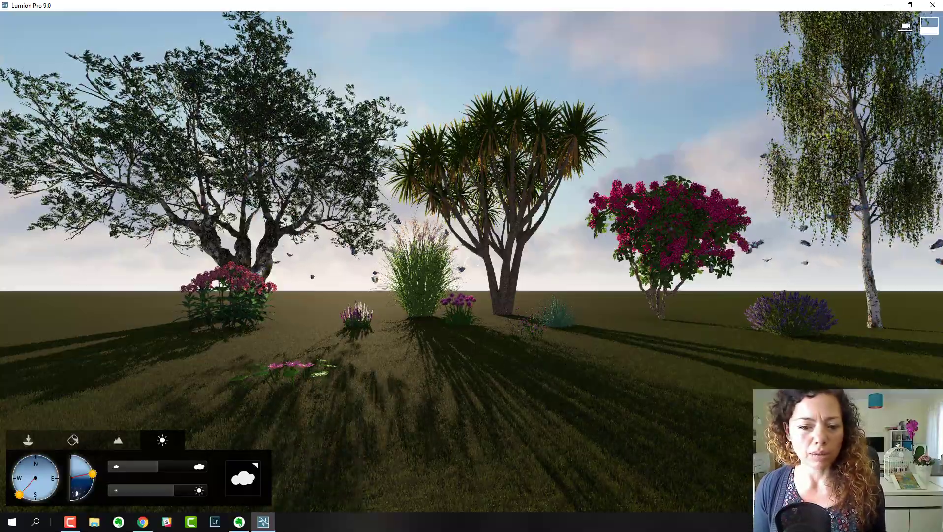
mouse_move(472, 261)
right_mouse_down()
mouse_move(383, 279)
mouse_move(362, 317)
mouse_move(499, 264)
mouse_move(512, 271)
mouse_move(541, 334)
mouse_move(472, 261)
right_mouse_up()
key("w")
key("w")
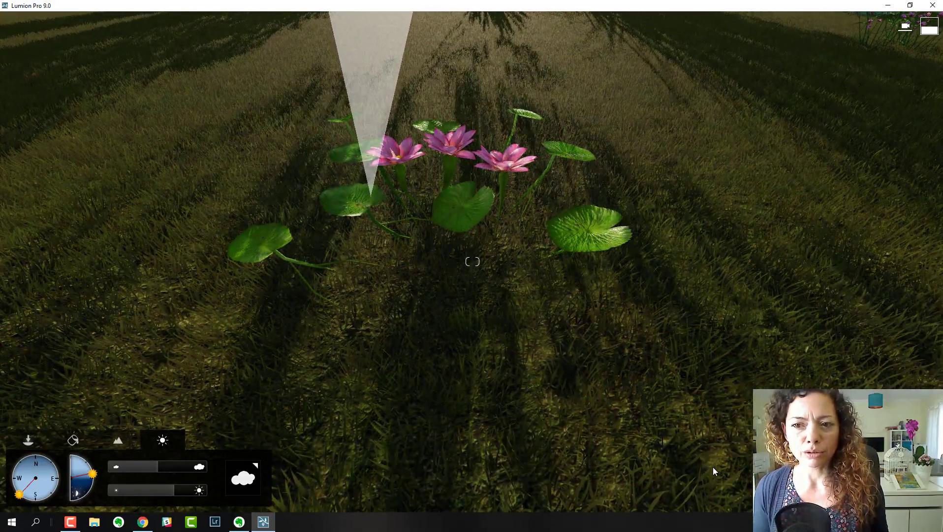
key("s")
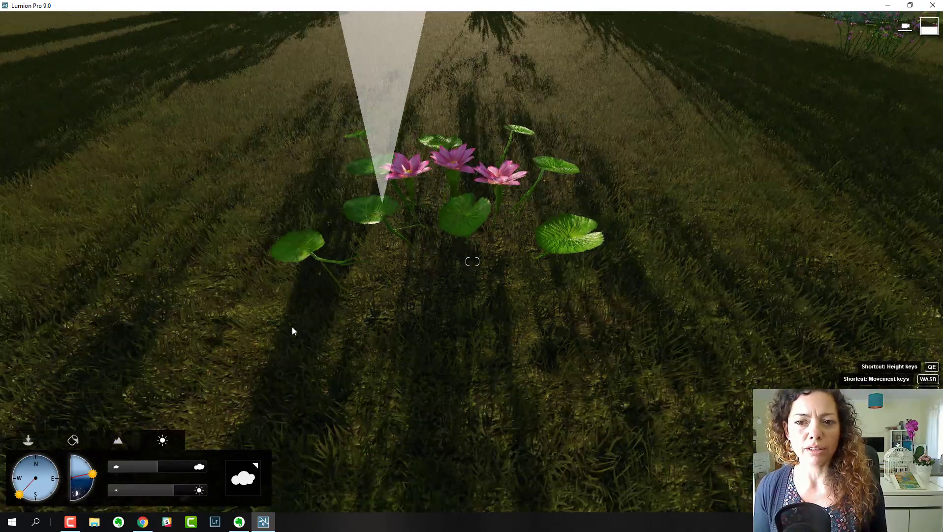
key("s")
right_click_drag(318, 331, 335, 290)
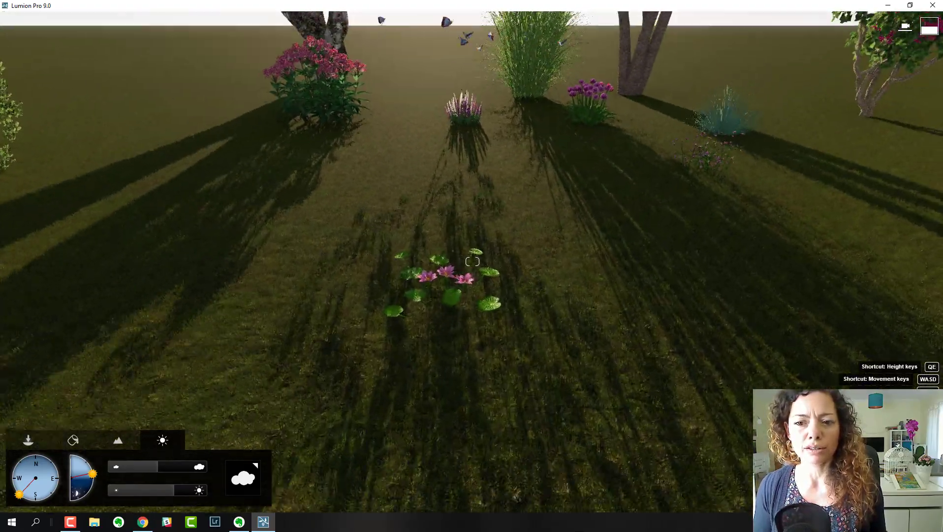
Step: Examine the purple flower spikes of the Salvia officinalis behind the water lilies
right_click_drag(473, 261, 473, 254)
key("w")
key("w")
key("w")
key("w")
key("w")
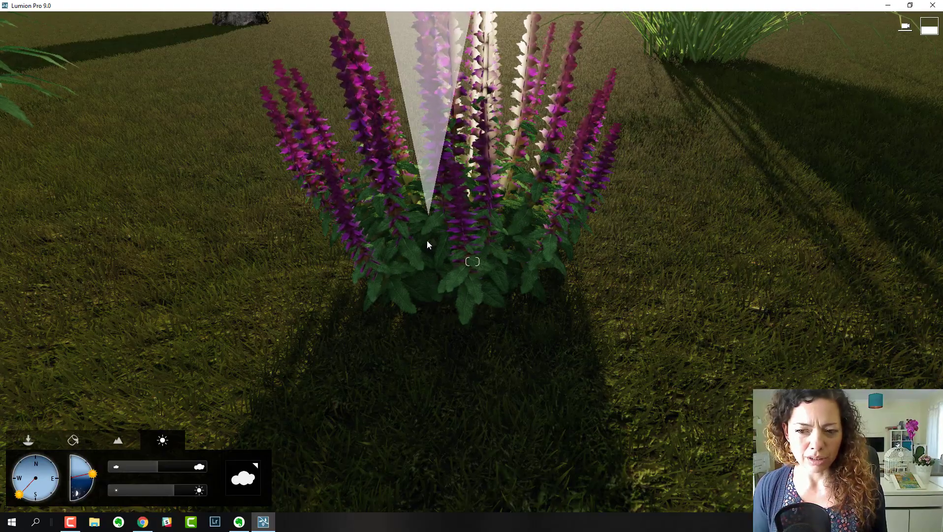
Step: Inspect the purple Allium sp. flower heads and the neighbouring blue Festuca glauca grass
right_click_drag(473, 261, 557, 232)
key("s")
key("w")
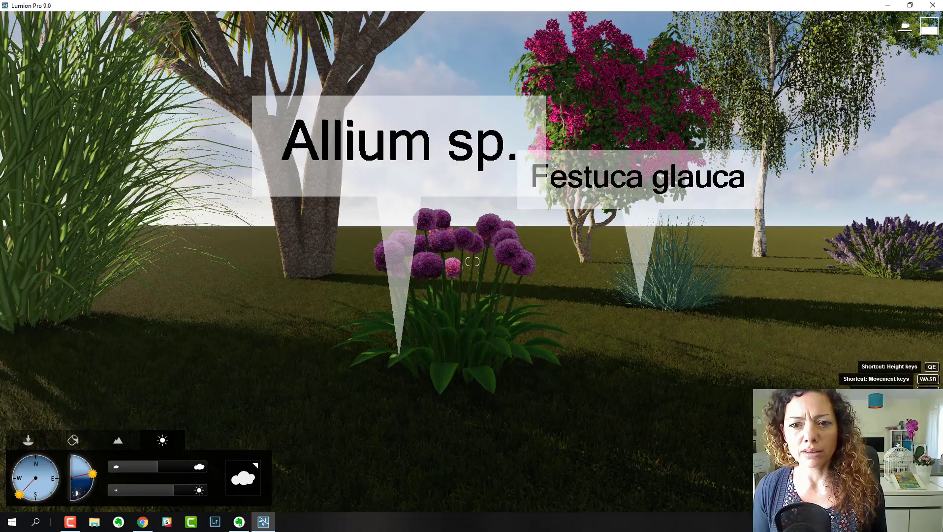
key("w")
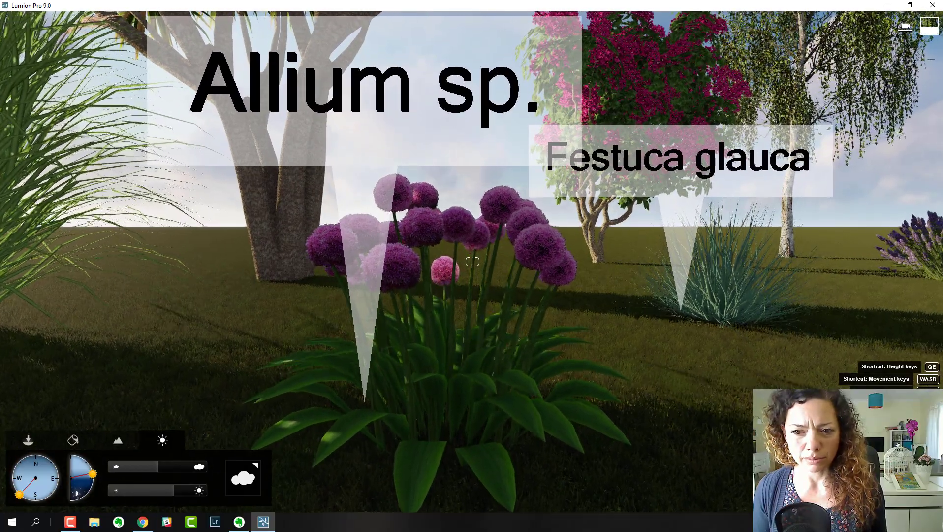
right_click_drag(472, 261, 473, 261)
key("w")
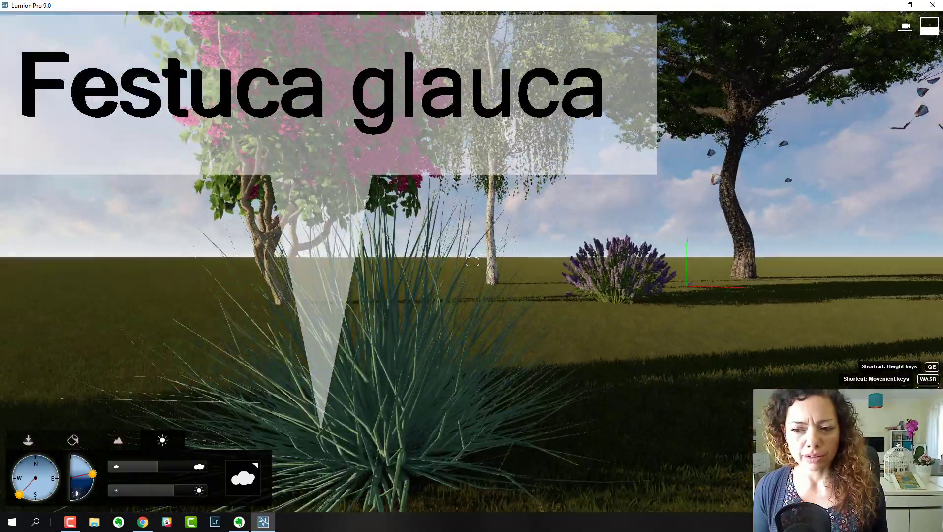
Step: Examine the Lavandula angustifolia bush beside the birch tree
right_click_drag(473, 261, 472, 261)
key("w")
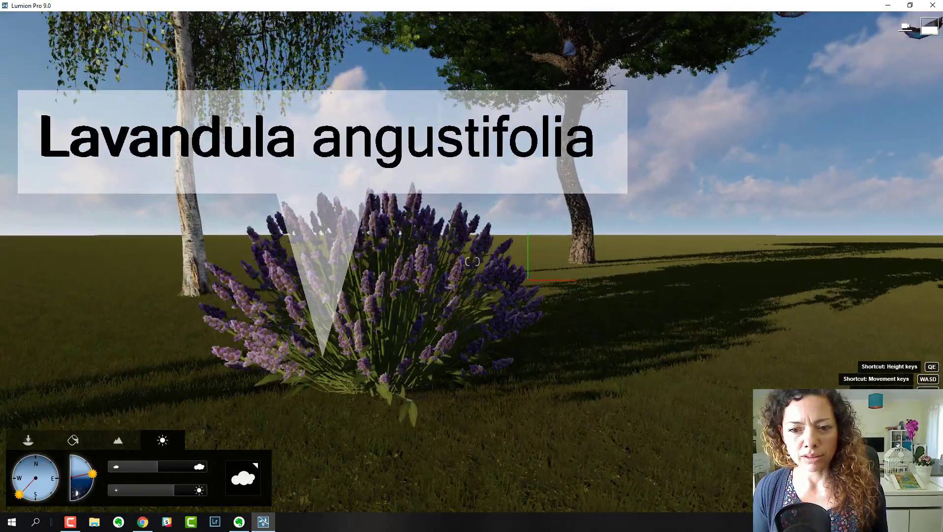
key("w")
right_click_drag(472, 261, 427, 241)
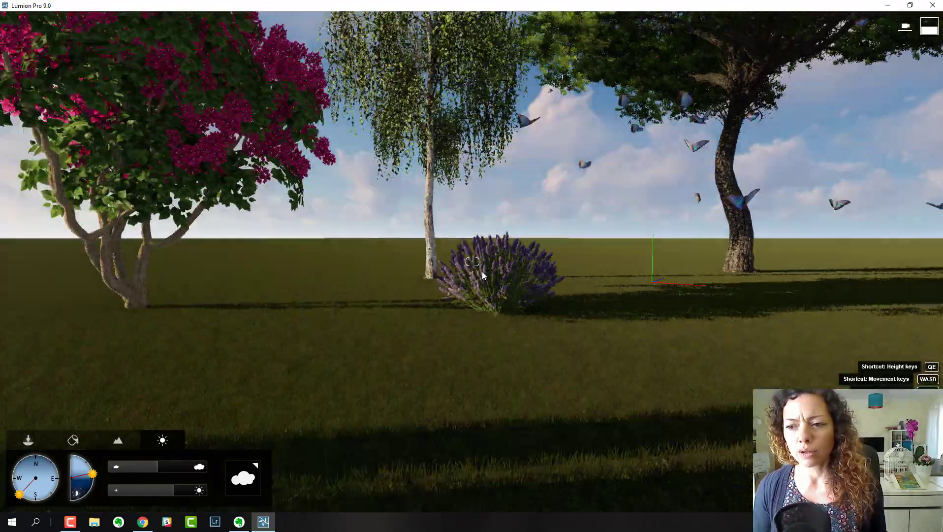
Step: Inspect the Verbena officinalis flowers and leaves near the Festuca glauca, up close and from above
key("s")
right_click_drag(482, 271, 611, 298)
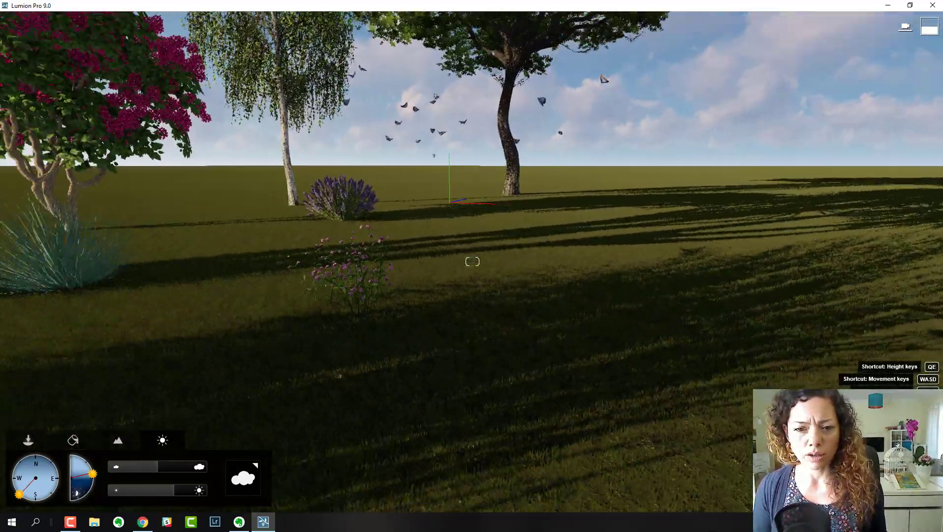
key("w")
right_click_drag(472, 261, 449, 198)
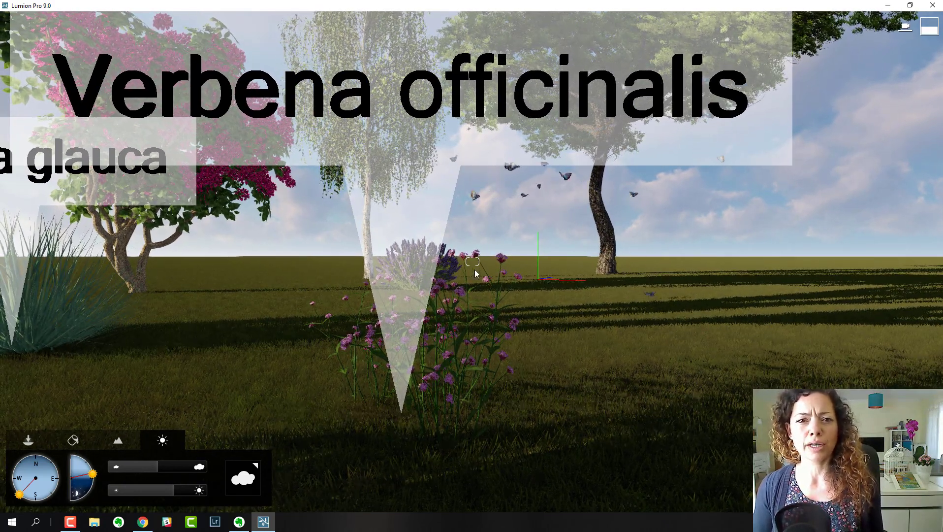
right_click_drag(456, 355, 500, 526)
key("w")
key("w")
key("s")
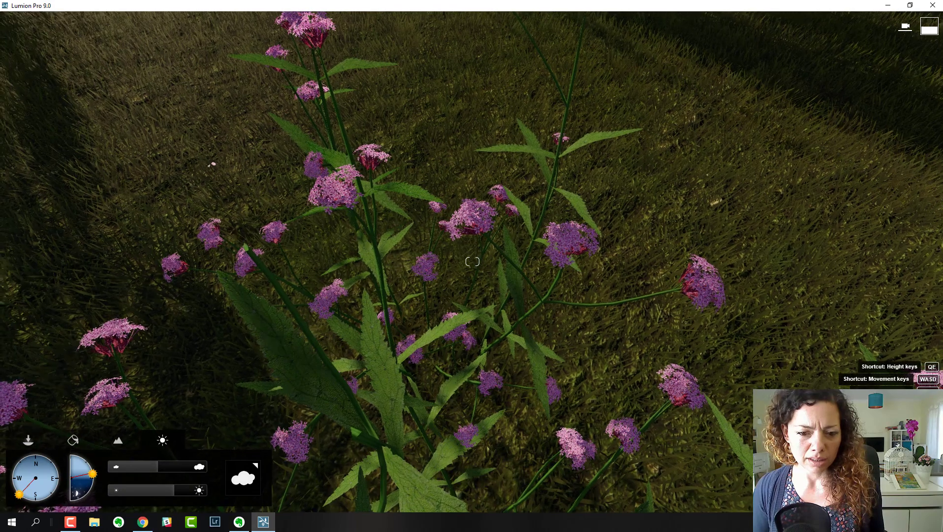
right_click_drag(472, 262, 447, 309)
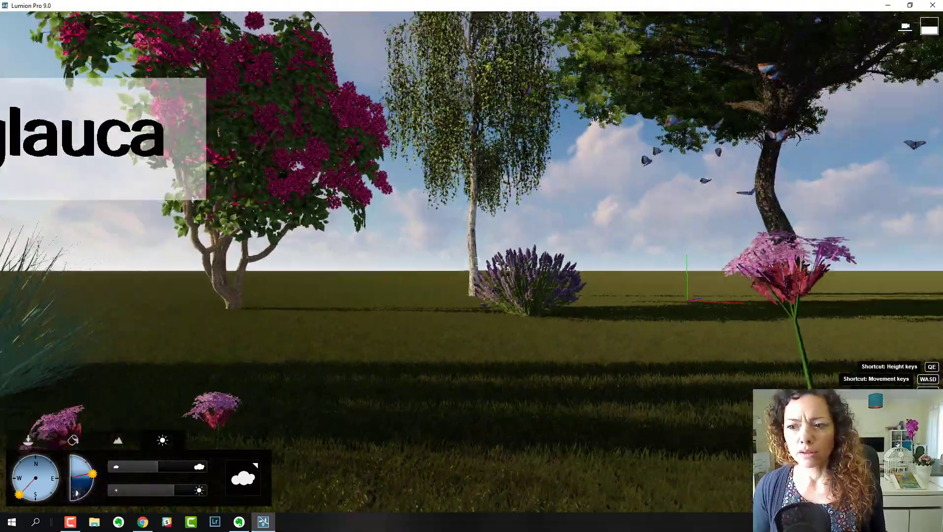
Step: Inspect the Betula pendula up close, from its hanging leaves and branches to the bark of its trunk
key("w")
right_click_drag(473, 262, 458, 148)
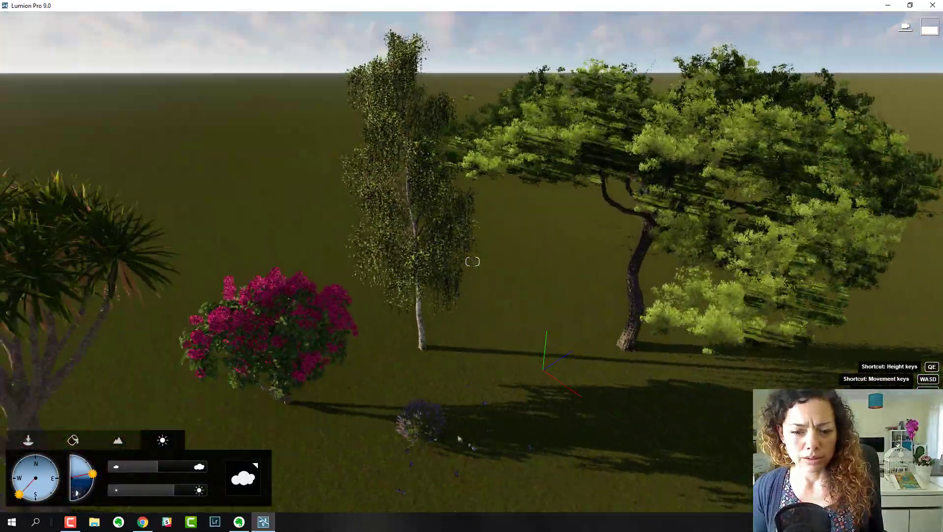
right_click_drag(472, 262, 475, 293)
key("w")
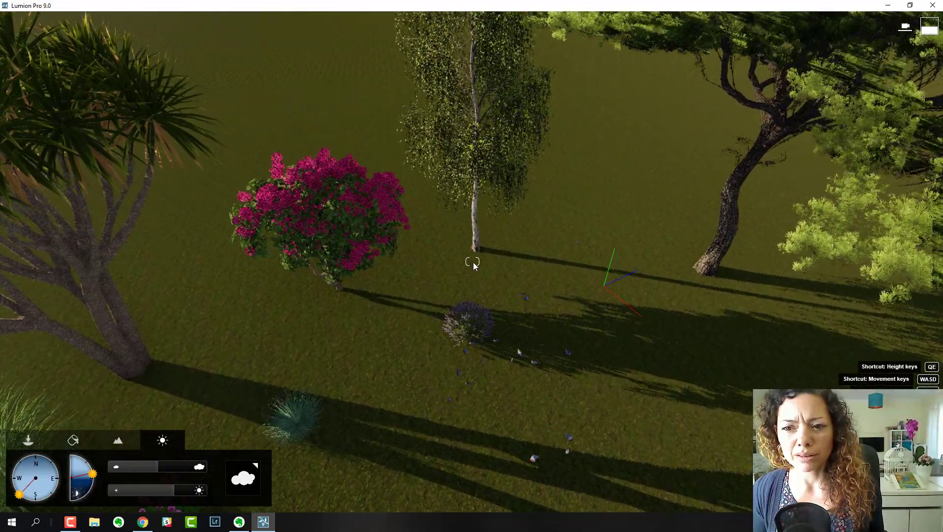
key("w")
right_click_drag(473, 260, 474, 185)
key("w")
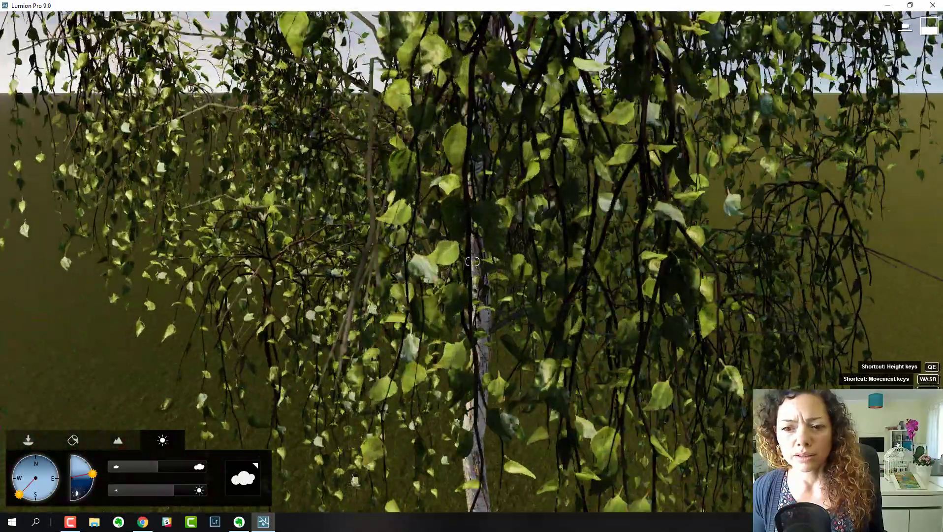
key("w")
key("s")
mouse_move(473, 261)
right_mouse_down()
mouse_move(463, 217)
mouse_move(473, 325)
mouse_move(469, 187)
mouse_move(470, 261)
right_mouse_up()
key("w")
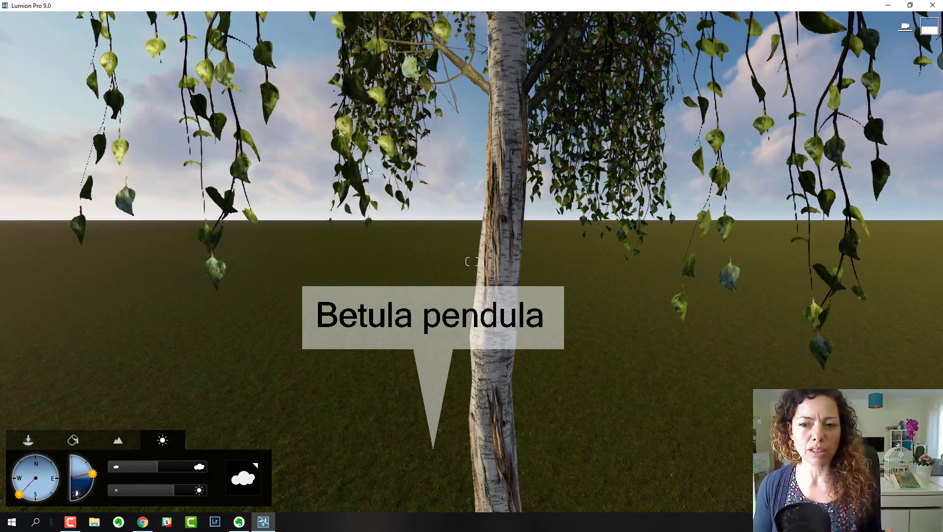
Step: Survey the trees, shrubs, grasses and flowering plants together from a raised viewpoint facing the whole planting
right_click_drag(439, 176, 221, 164)
key("w")
key("s")
key("w")
right_click_drag(472, 261, 460, 142)
key("s")
key("w")
key("w")
key("w")
key("s")
key("w")
key("s")
right_click_drag(472, 261, 473, 261)
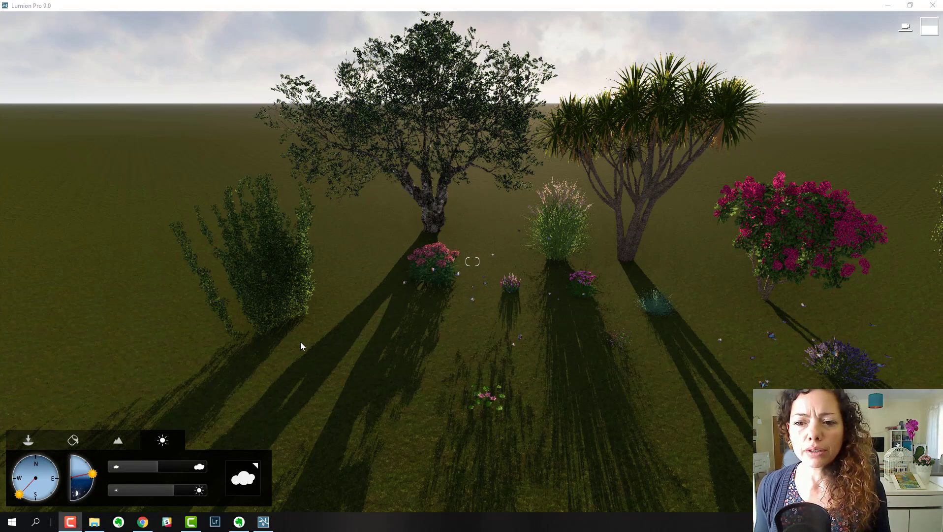
Step: View the Eupatorium maculatum flowers up close and open the Nature Library for placing plants
key("w")
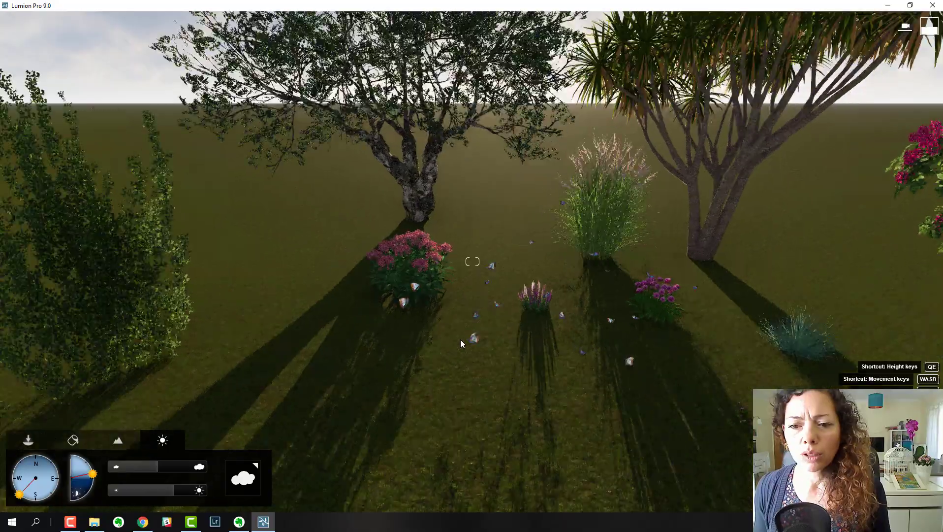
key("w")
mouse_move(461, 340)
right_mouse_down()
mouse_move(411, 333)
mouse_move(466, 339)
right_mouse_up()
key("w")
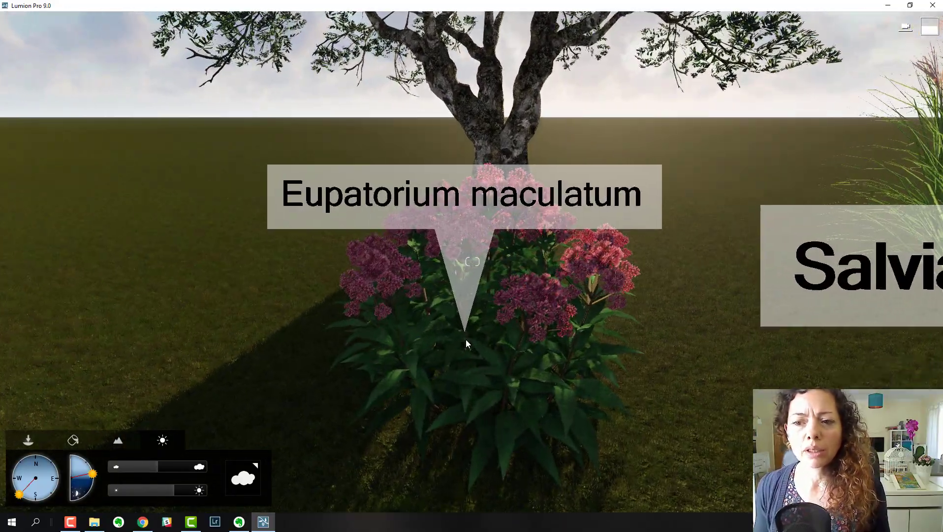
left_click(39, 443)
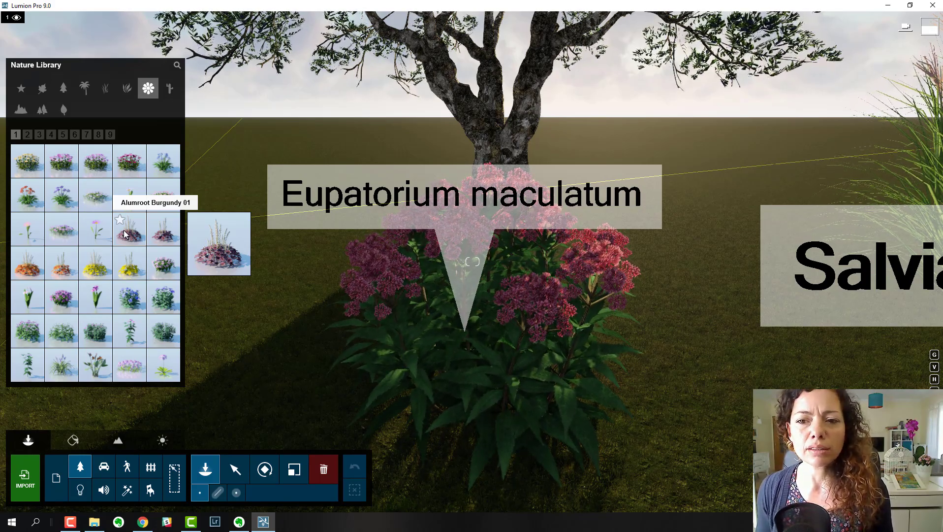
Step: View the Salvia officinalis and the neighbouring Allium sp. with its round purple flower heads
right_click_drag(441, 324, 660, 323)
key("d")
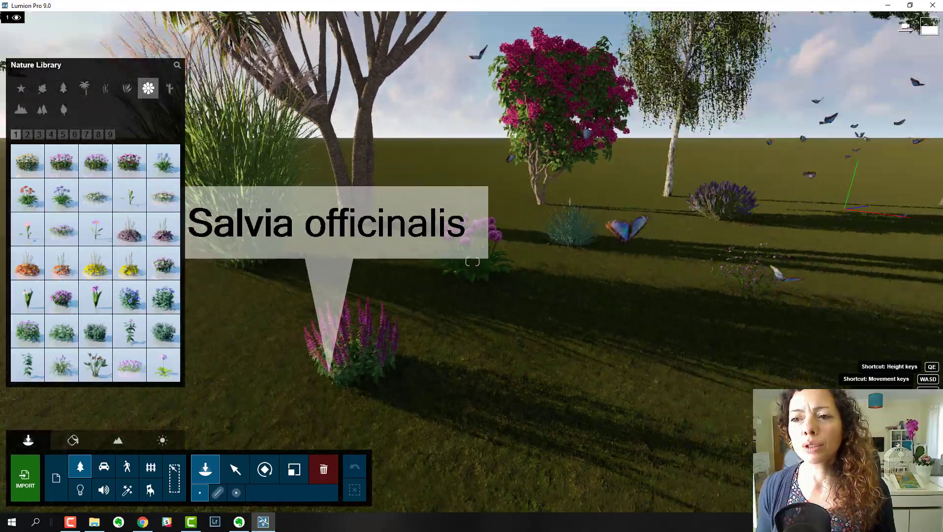
key("a")
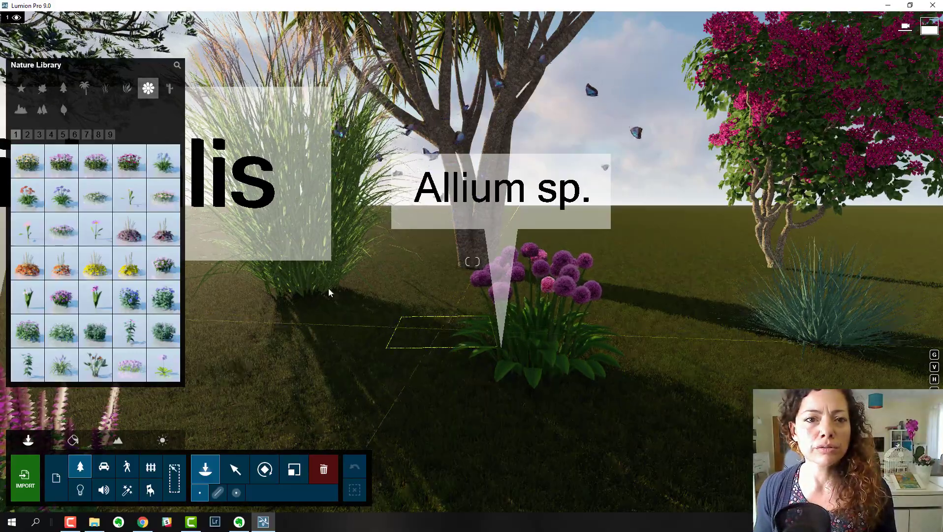
Step: Examine the tall ornamental grass between the two trees, including its blades and feathery plumes up close
right_click_drag(445, 241, 364, 177)
key("w")
key("s")
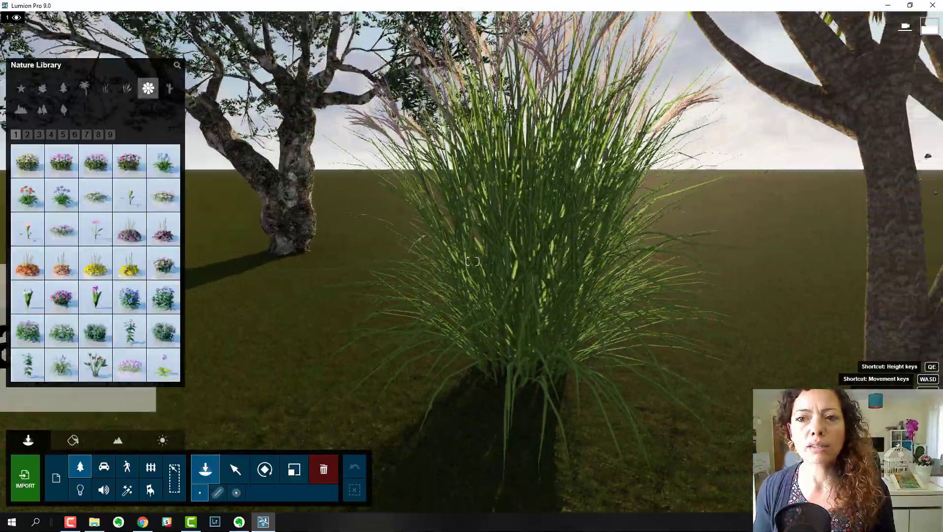
right_click_drag(473, 261, 490, 209)
key("w")
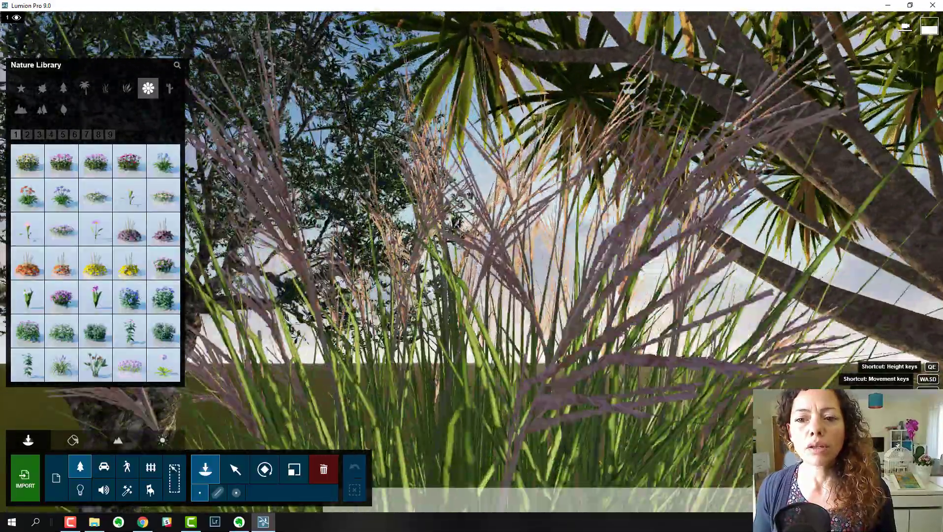
key("s")
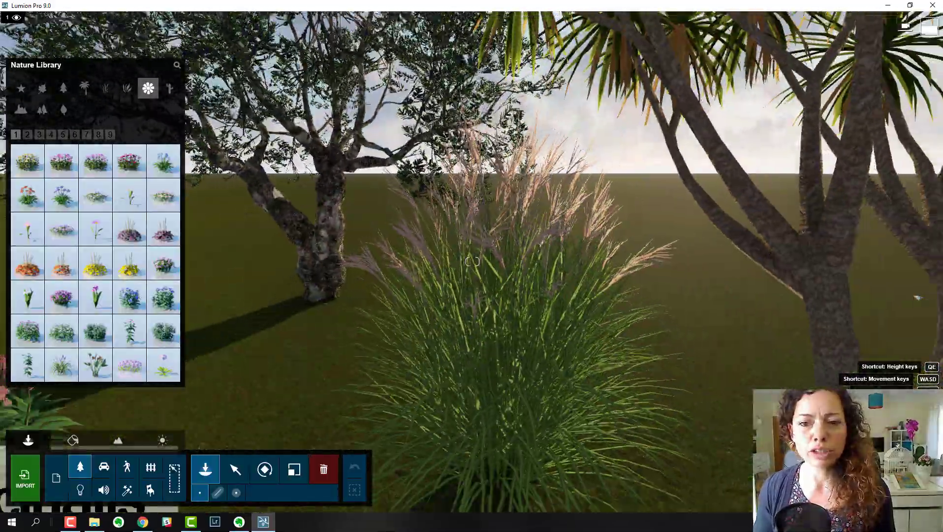
key("s")
key("s")
Step: View the leafy Hedera climber standing at the end of the planting
right_click_drag(473, 261, 316, 247)
key("w")
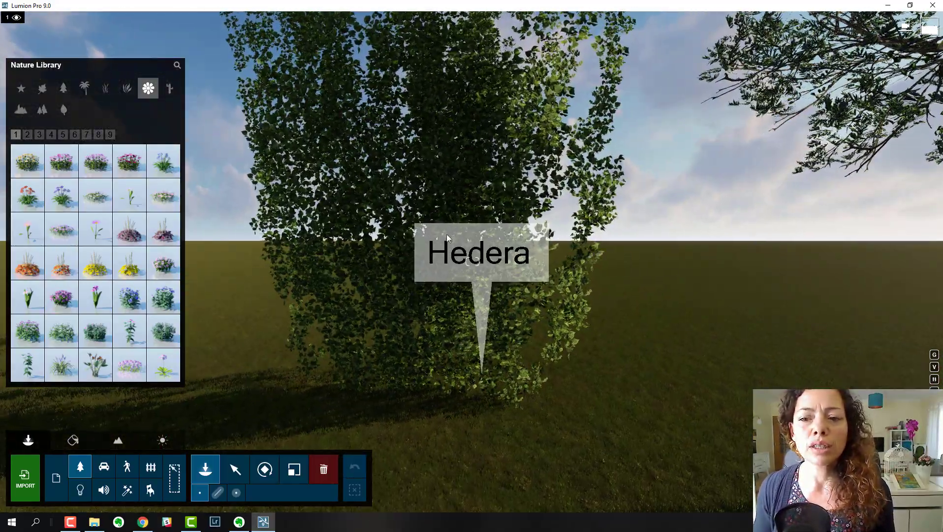
key("s")
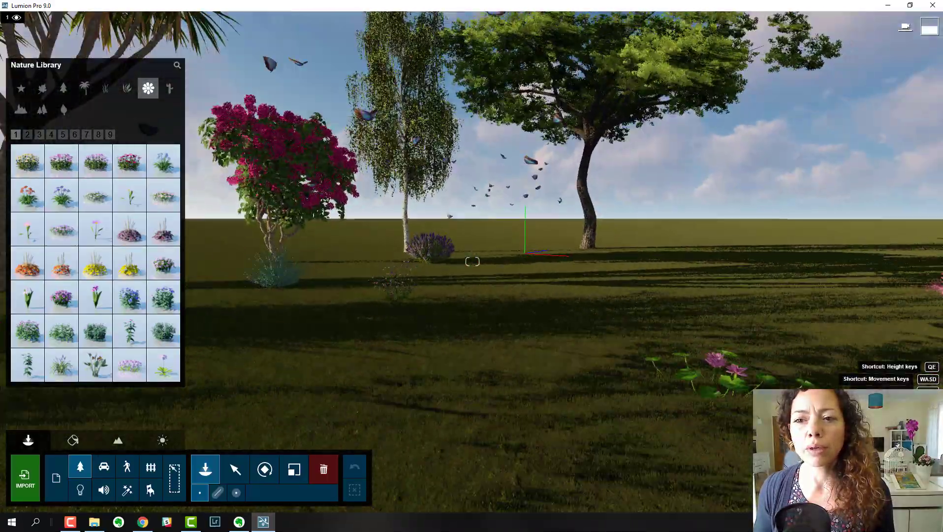
Step: View the Lavandula angustifolia near the birch and the Verbena officinalis flowers from above
key("w")
right_click_drag(473, 262, 312, 239)
key("w")
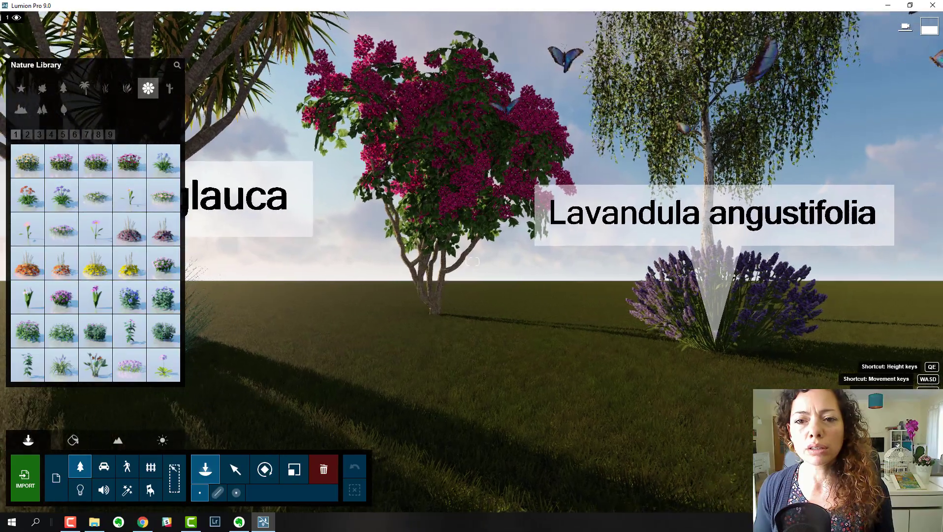
right_click_drag(473, 261, 215, 248)
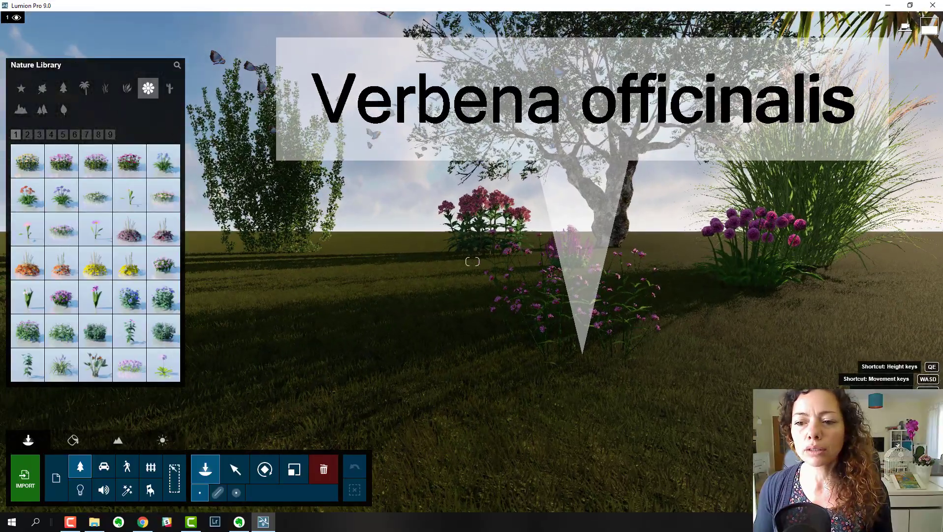
right_click_drag(473, 262, 640, 310)
key("w")
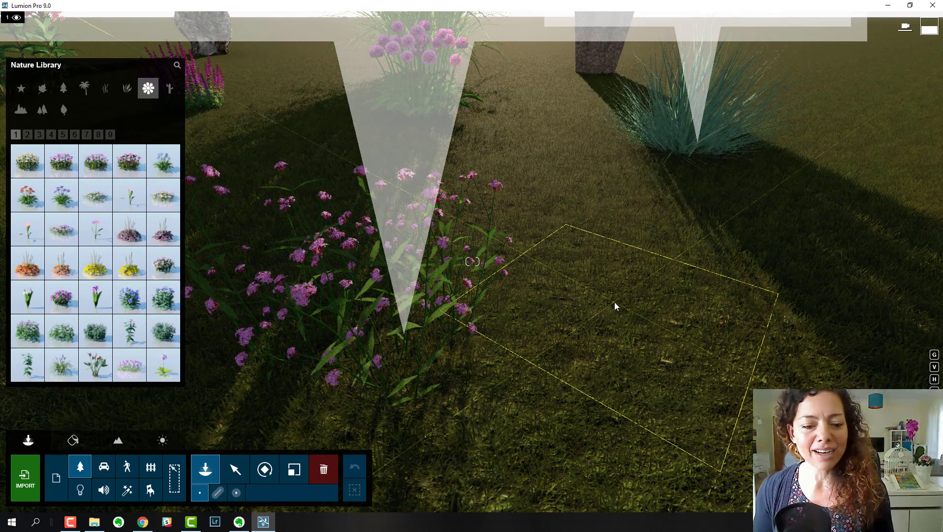
Step: Switch to Chrome and browse the article previews on the Garden Design Tools WordPress blog
mouse_move(146, 525)
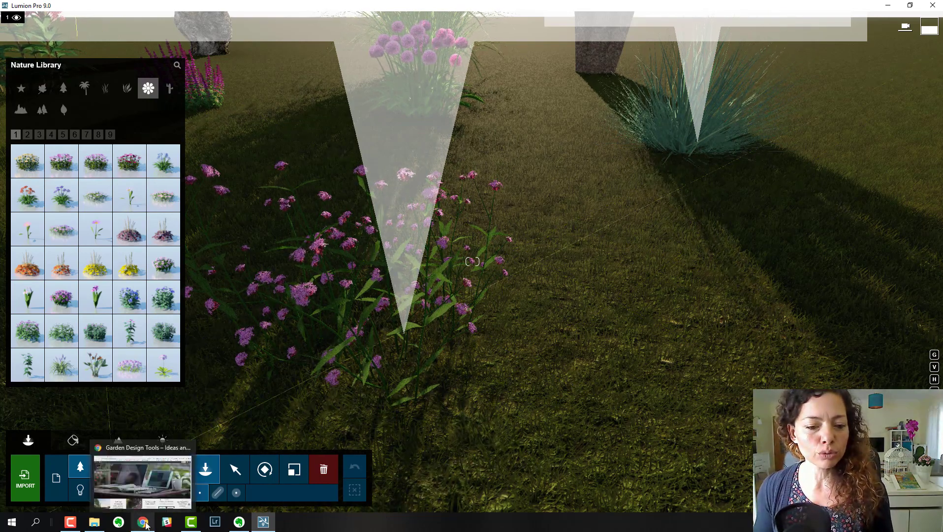
left_click(139, 471)
scroll(474, 256, "down", 6)
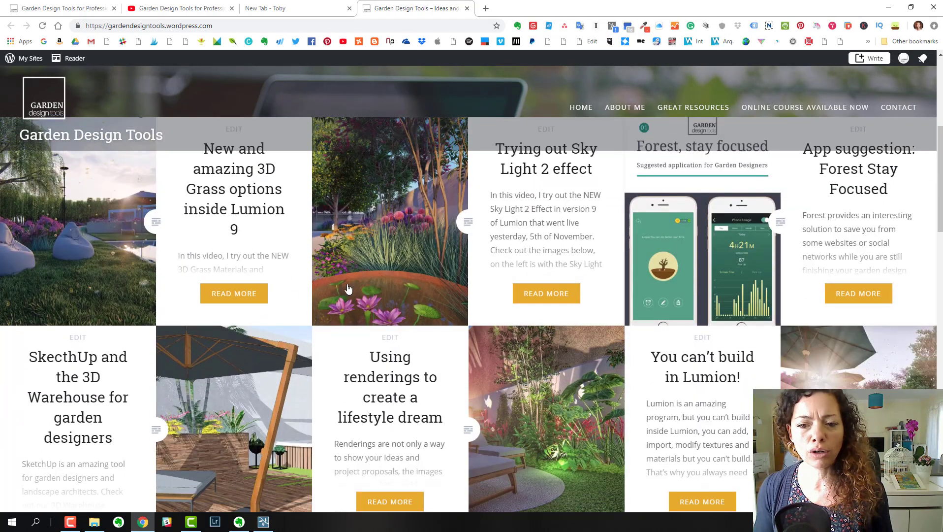
scroll(598, 248, "up", 3)
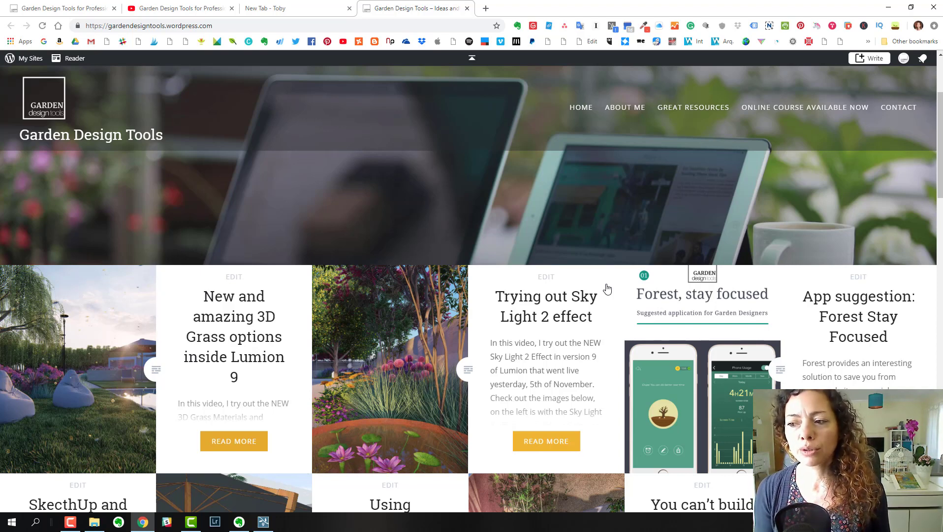
scroll(612, 283, "down", 1)
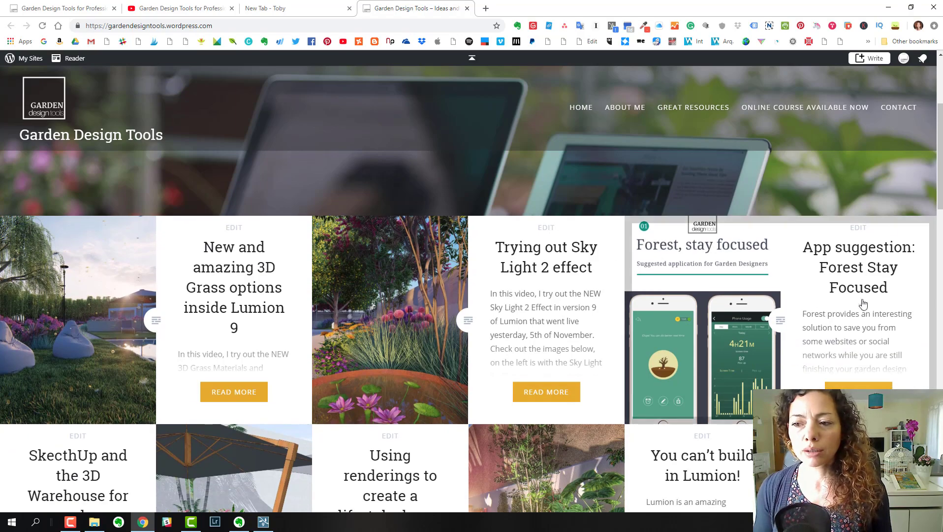
scroll(463, 290, "down", 3)
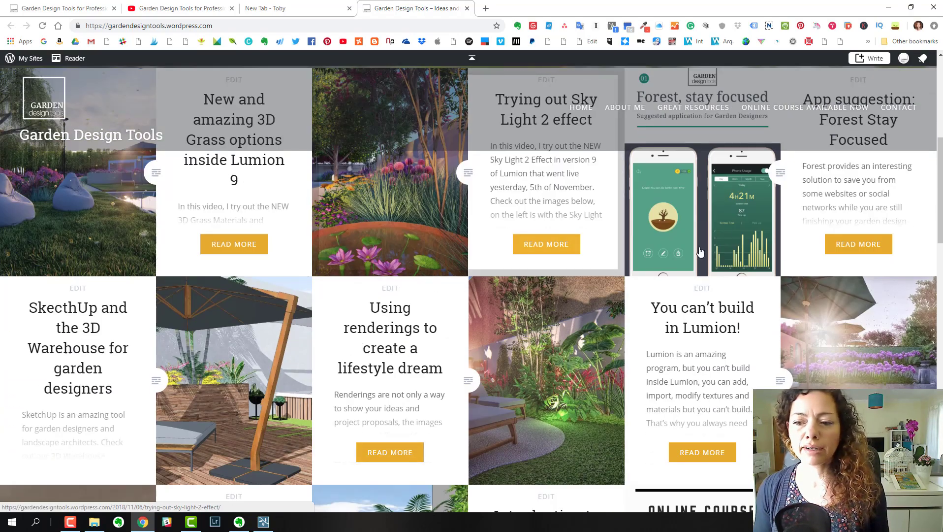
scroll(745, 236, "up", 2)
scroll(745, 236, "down", 8)
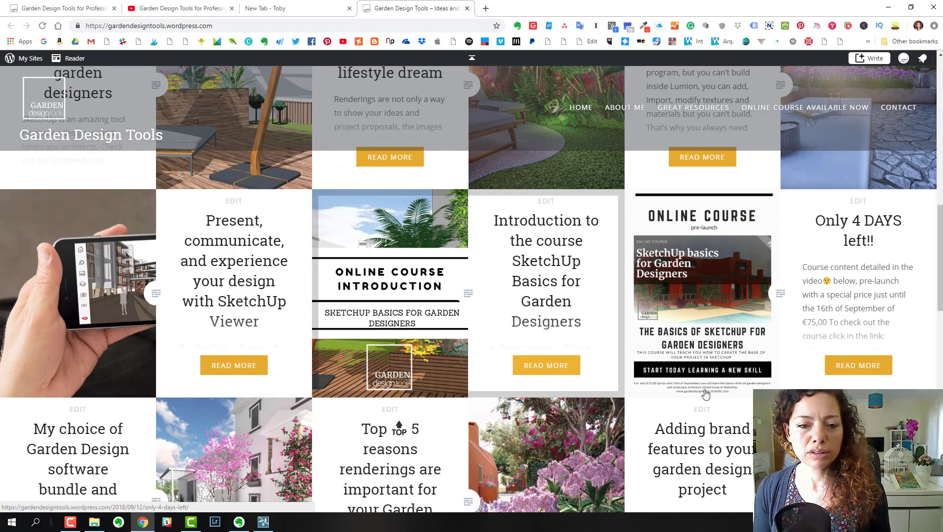
scroll(231, 305, "up", 10)
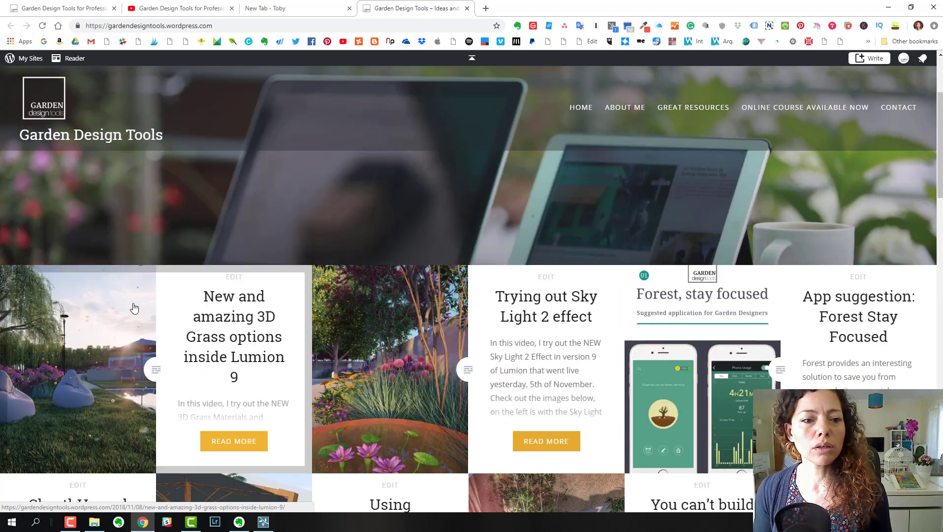
Step: Open the Garden Design Tools Thinkific site and look through its online course offers
left_click(61, 8)
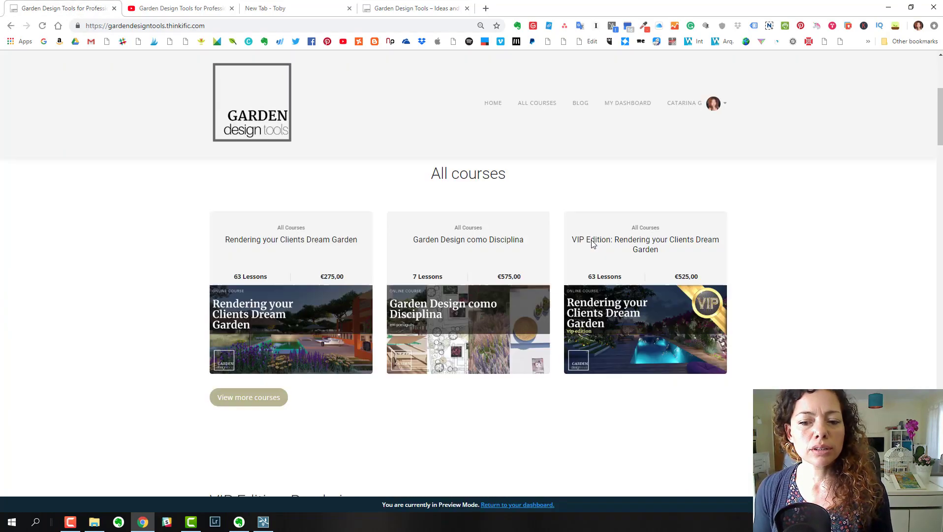
scroll(593, 245, "down", 11)
scroll(591, 244, "up", 4)
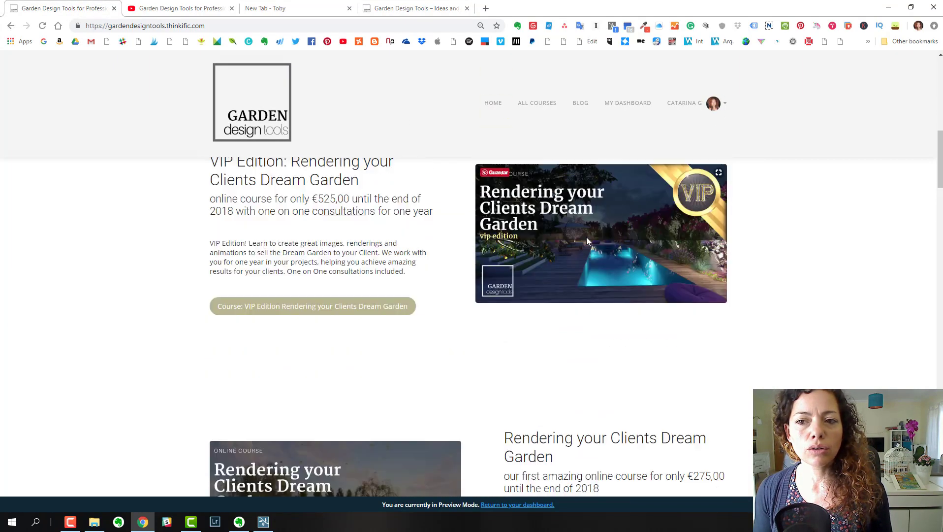
scroll(587, 241, "up", 12)
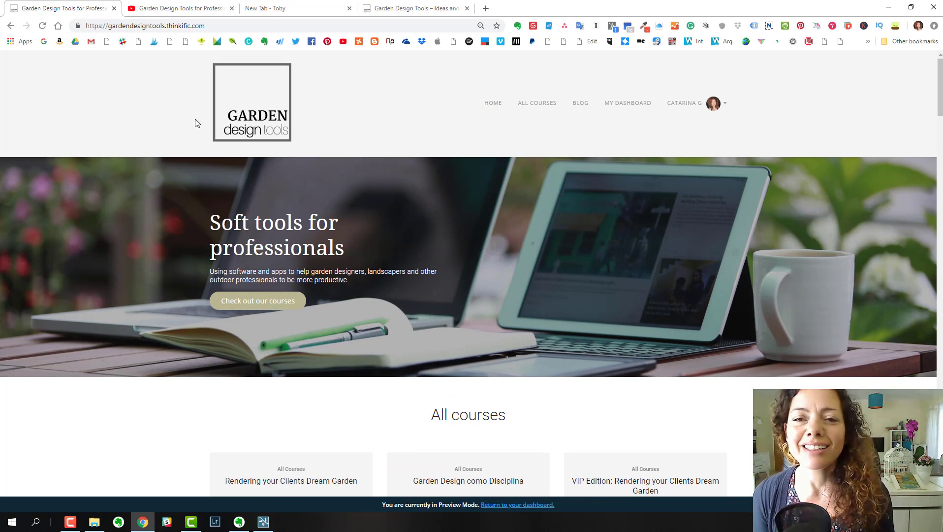